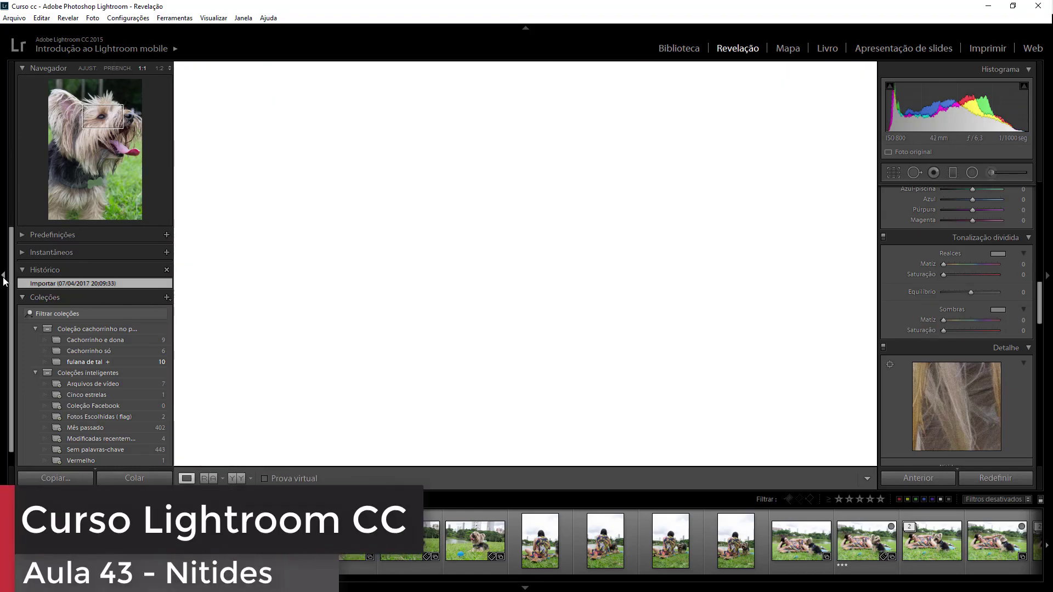
Hide the left panel and zoom to 1:1 on the terrier's eye and nose
click(4, 280)
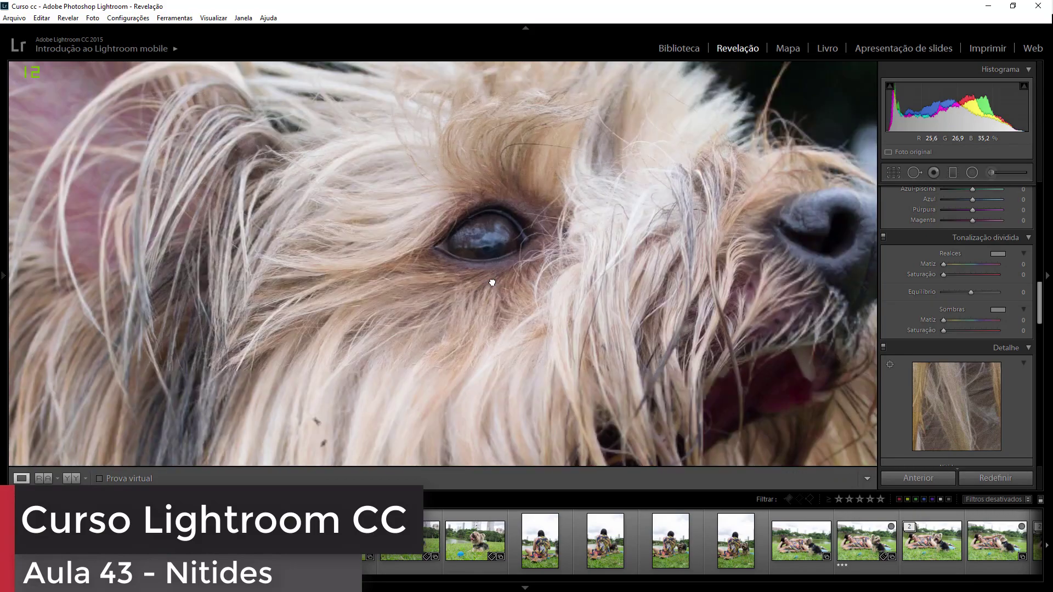
click(492, 282)
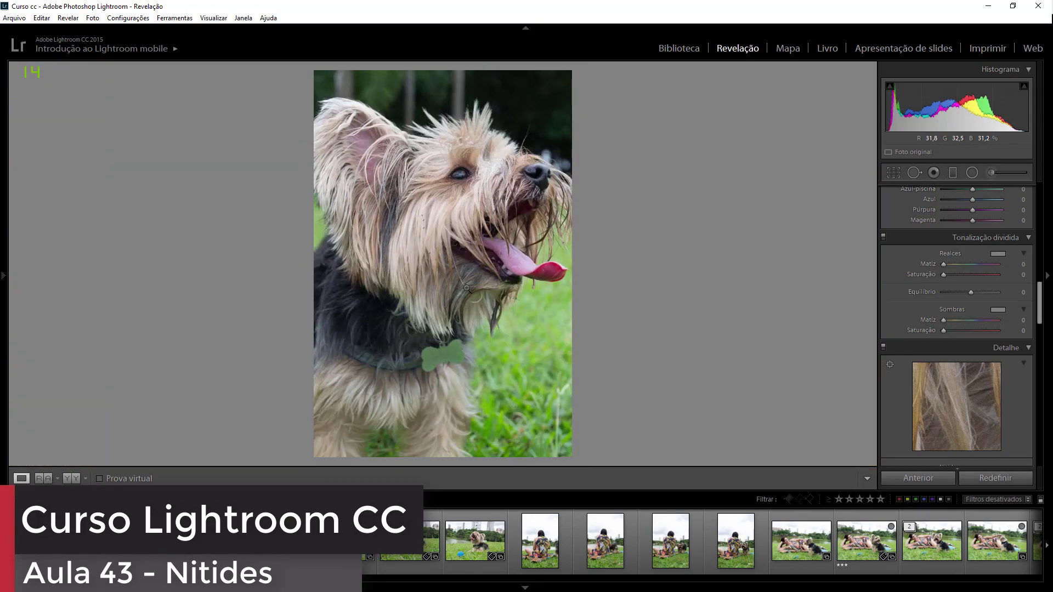
click(455, 208)
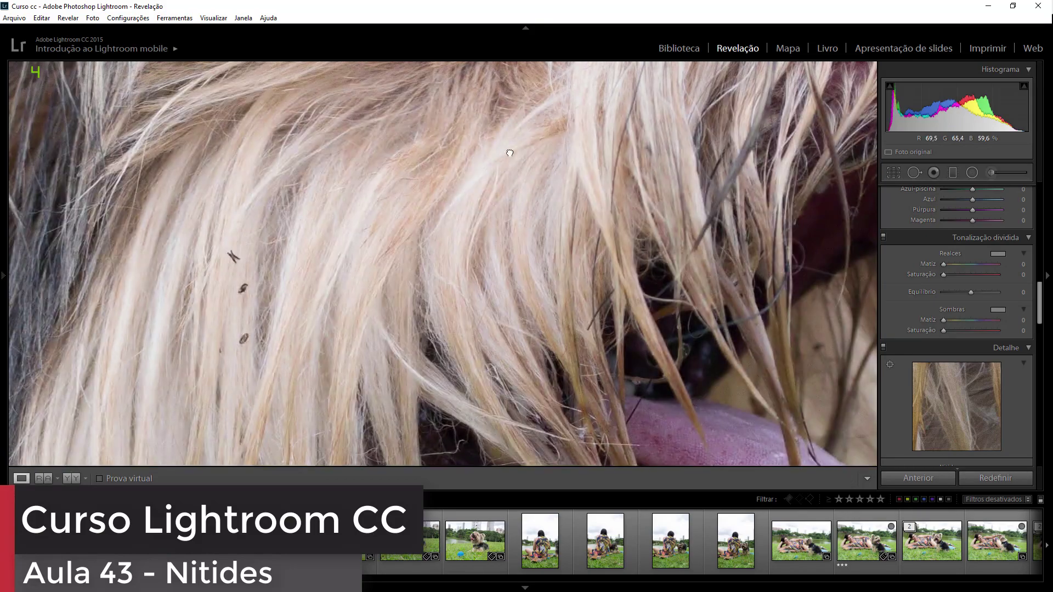
mouse_move(456, 208)
mouse_down()
mouse_move(344, 379)
mouse_move(431, 399)
mouse_move(434, 410)
mouse_up()
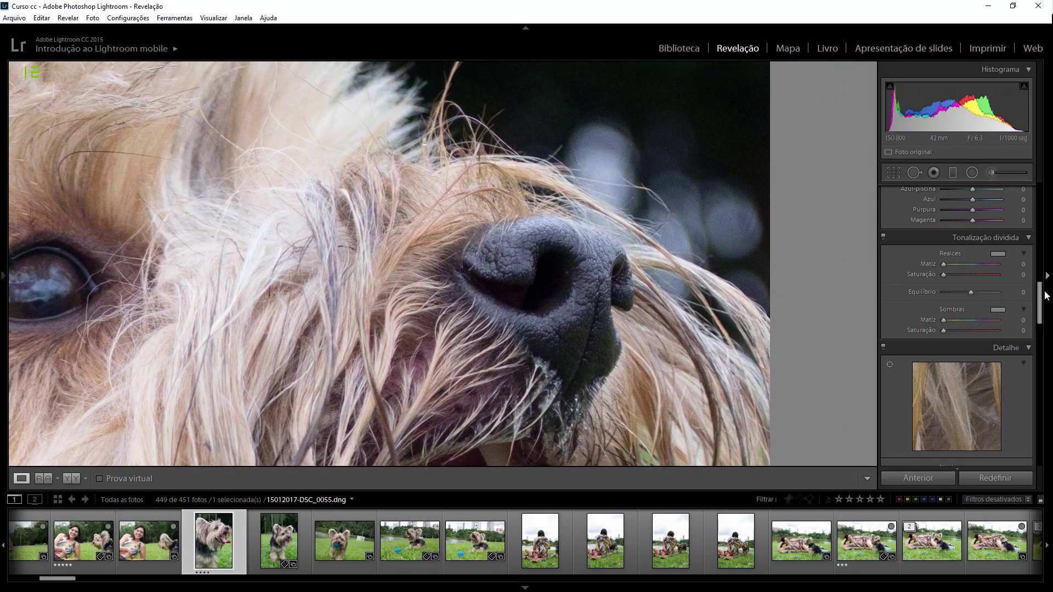
In the Detail panel, set the sharpening Amount to 95 after trying 68 and 108
mouse_move(1039, 298)
mouse_down()
mouse_move(1043, 329)
mouse_move(1040, 317)
mouse_up()
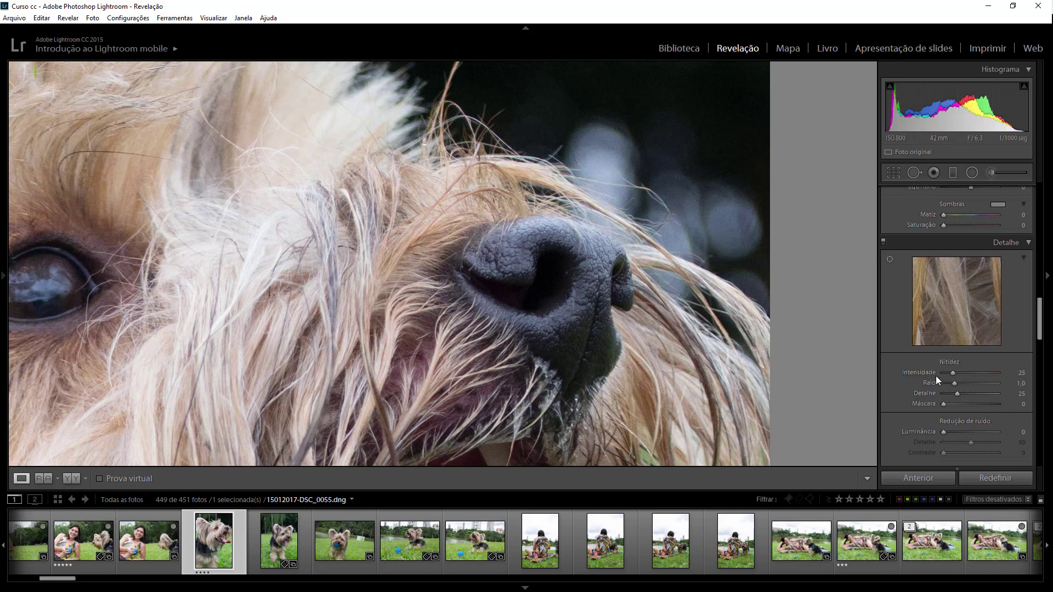
click(974, 373)
mouse_move(953, 301)
mouse_down()
mouse_move(989, 275)
mouse_move(975, 321)
mouse_move(952, 308)
mouse_up()
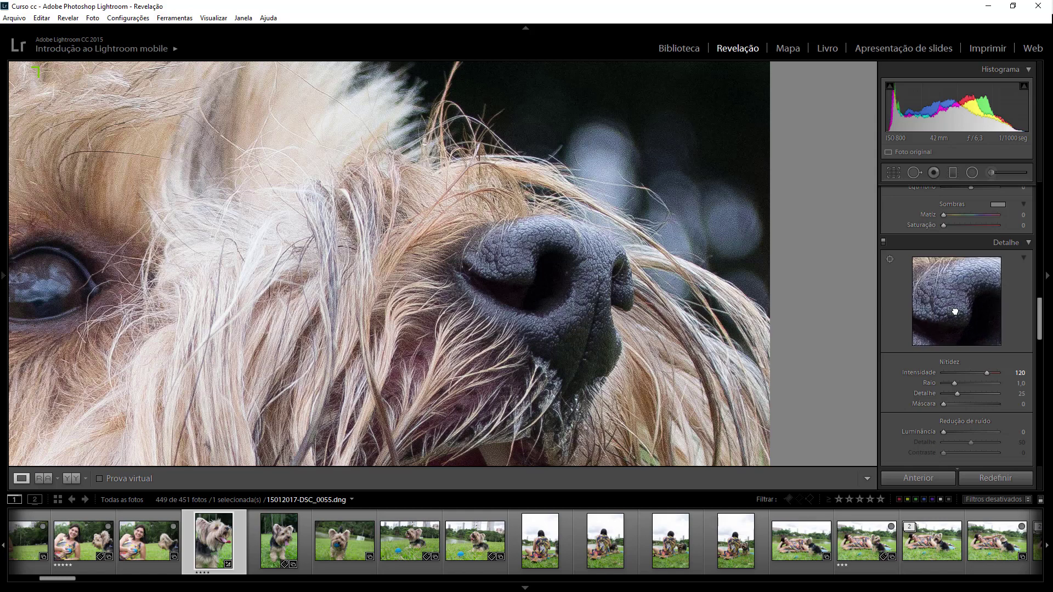
drag(975, 372, 962, 373)
drag(220, 202, 191, 244)
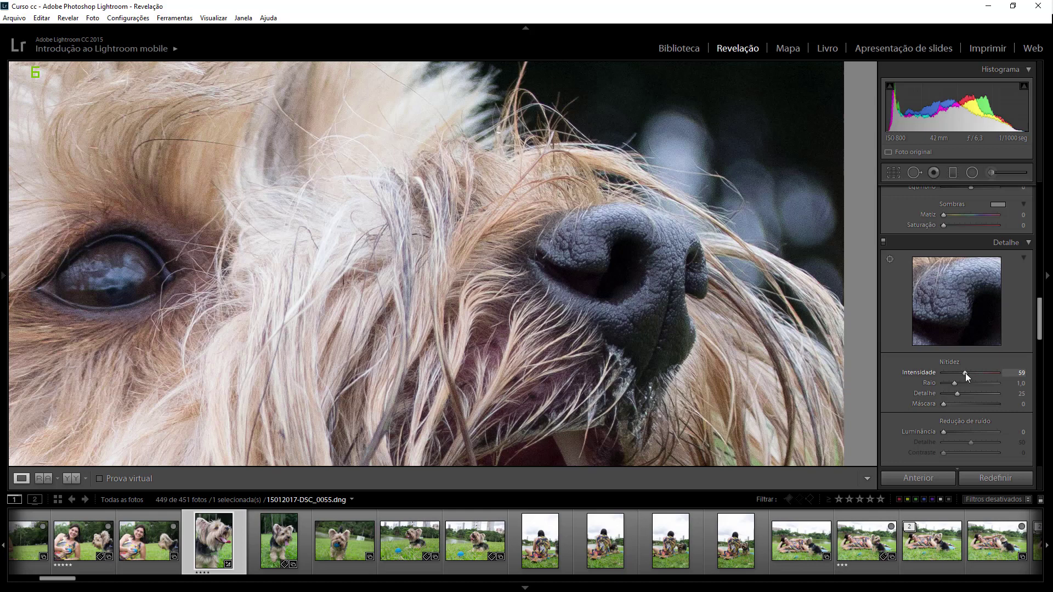
mouse_move(954, 373)
mouse_down()
mouse_move(982, 373)
mouse_move(959, 377)
mouse_up()
click(954, 373)
Push the sharpening Amount to 130 and view the whole dog
drag(978, 372, 985, 375)
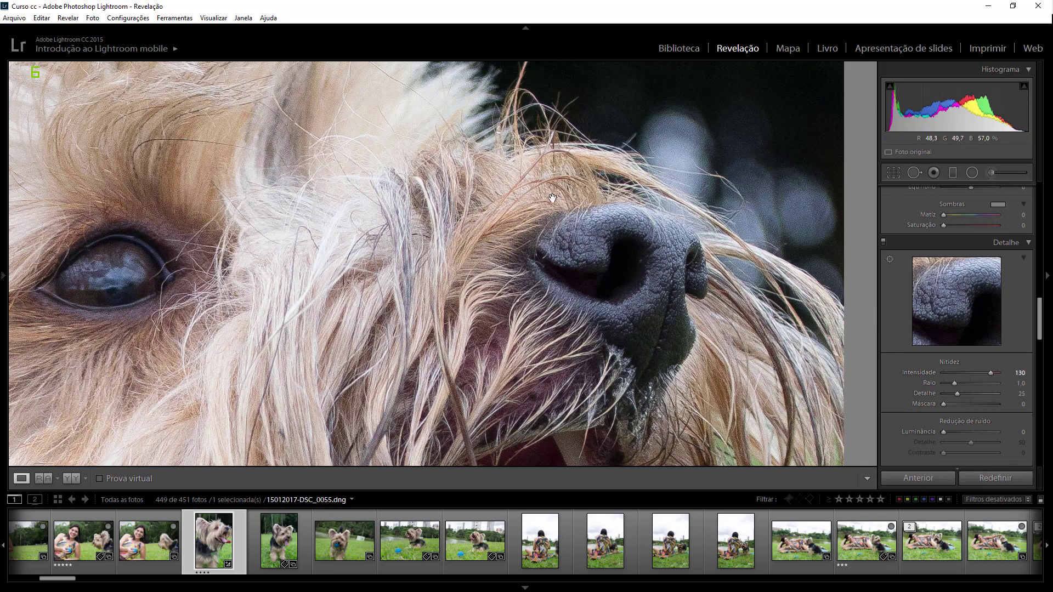
mouse_move(296, 250)
mouse_down()
mouse_move(448, 262)
mouse_move(411, 266)
mouse_up()
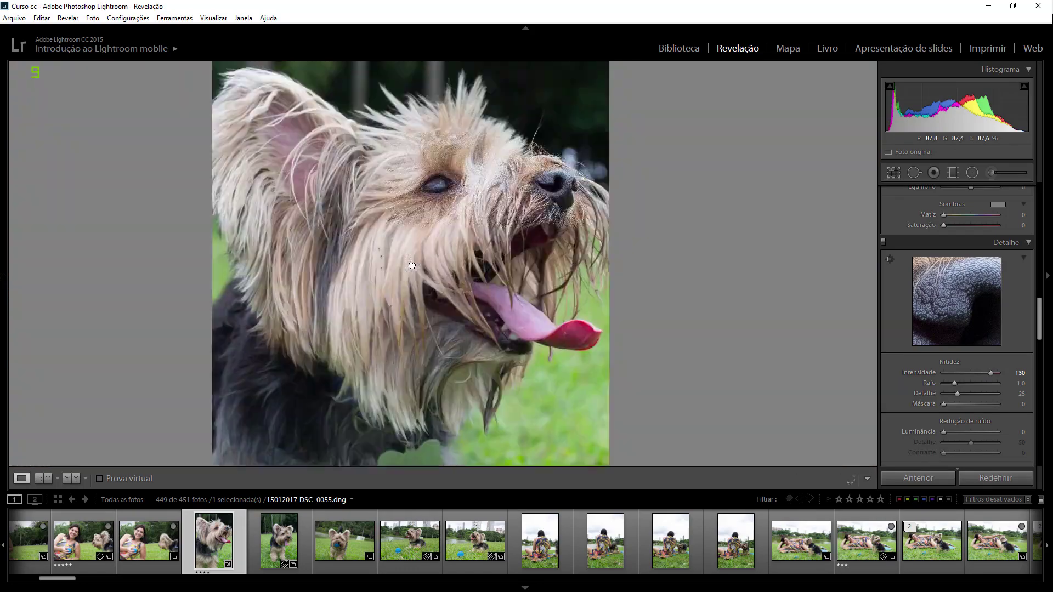
click(411, 266)
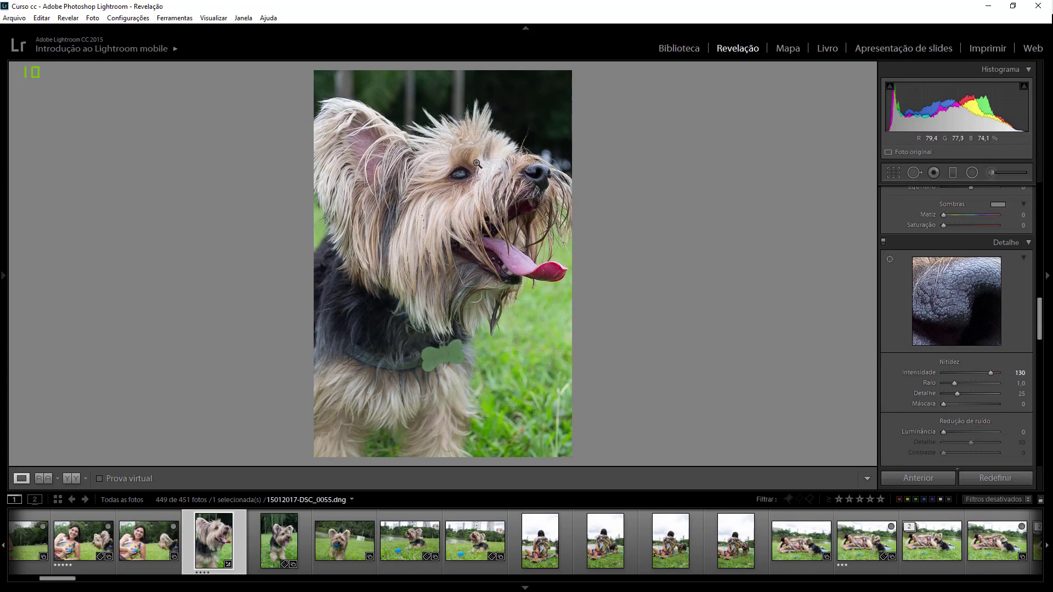
Zoom in beyond 1:1 and pan around the dog's eye and nose
click(476, 163)
drag(472, 160, 316, 312)
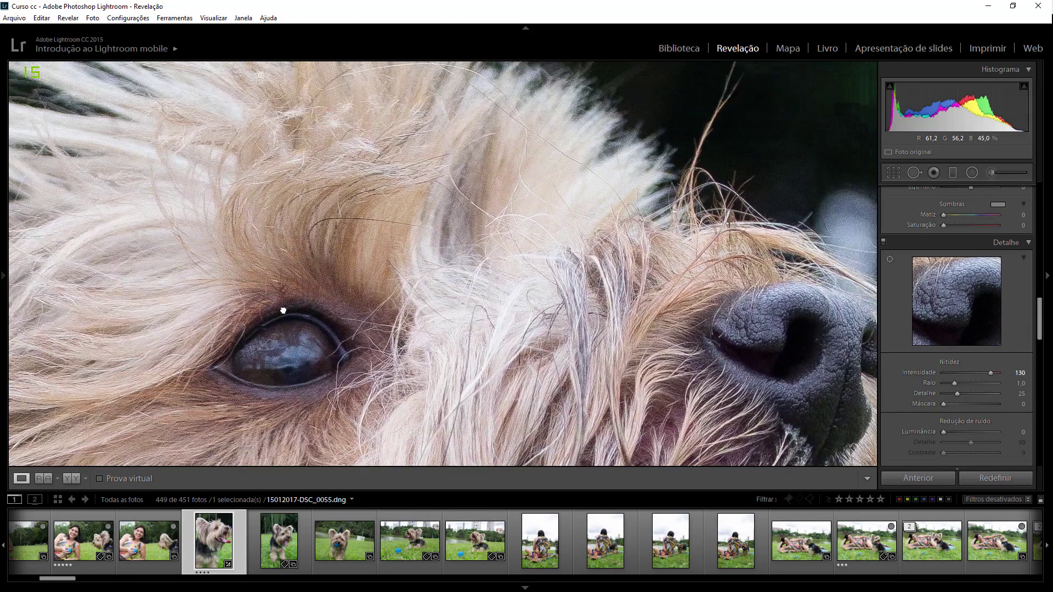
key(ctrl+equal)
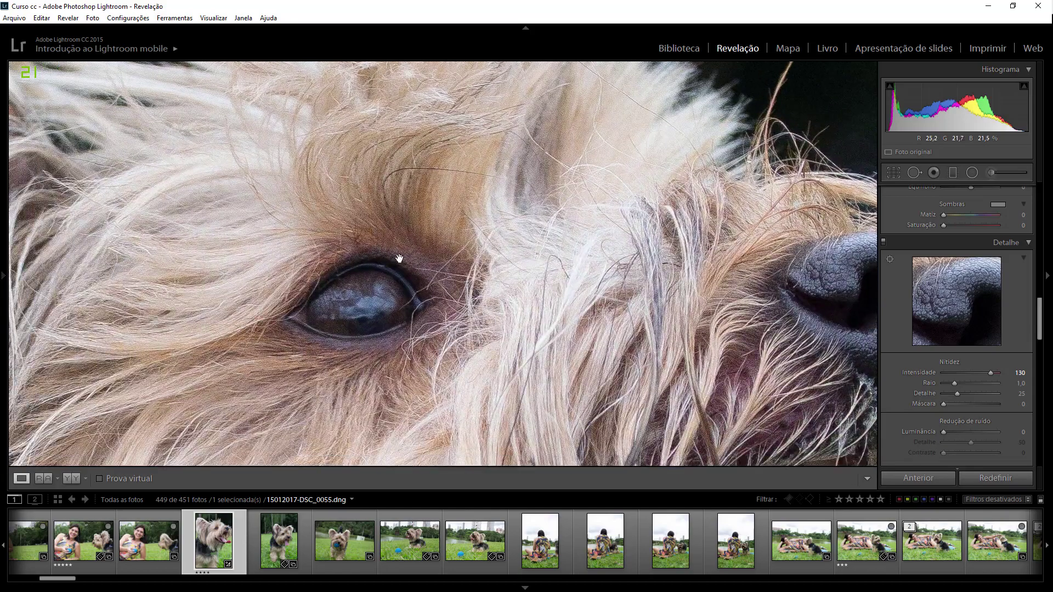
drag(380, 264, 452, 296)
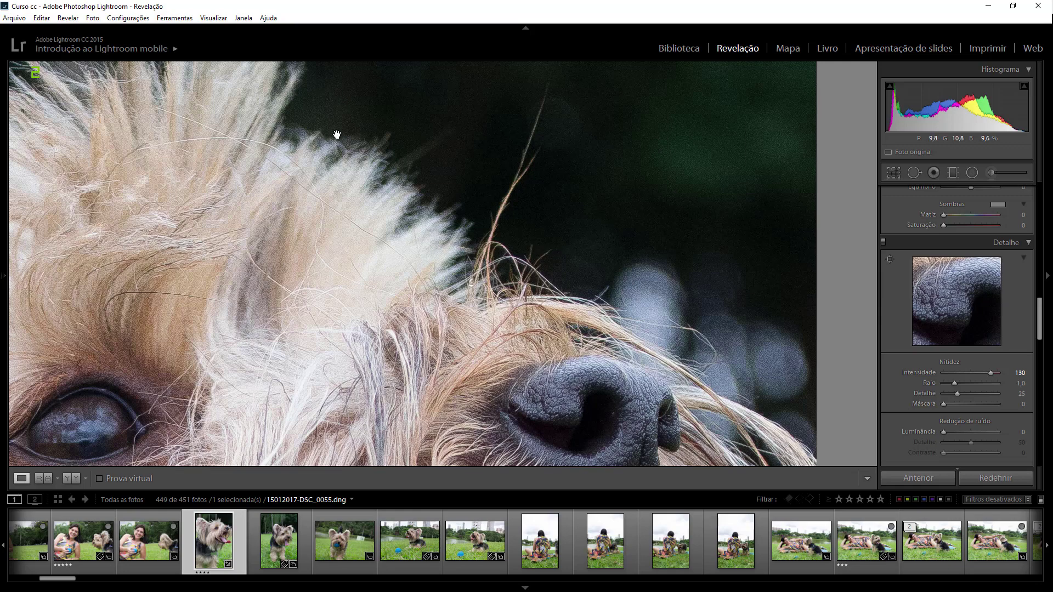
Back at 1:1, Alt-preview the sharpening Amount, trying 0 and 82, and settle at 89
key(ctrl+minus)
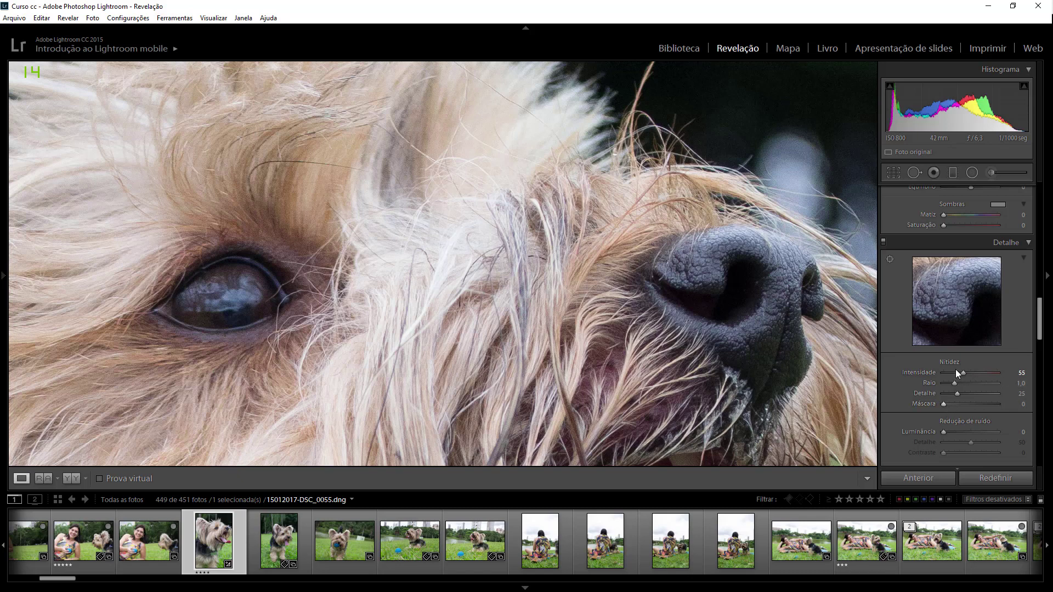
key(alt)
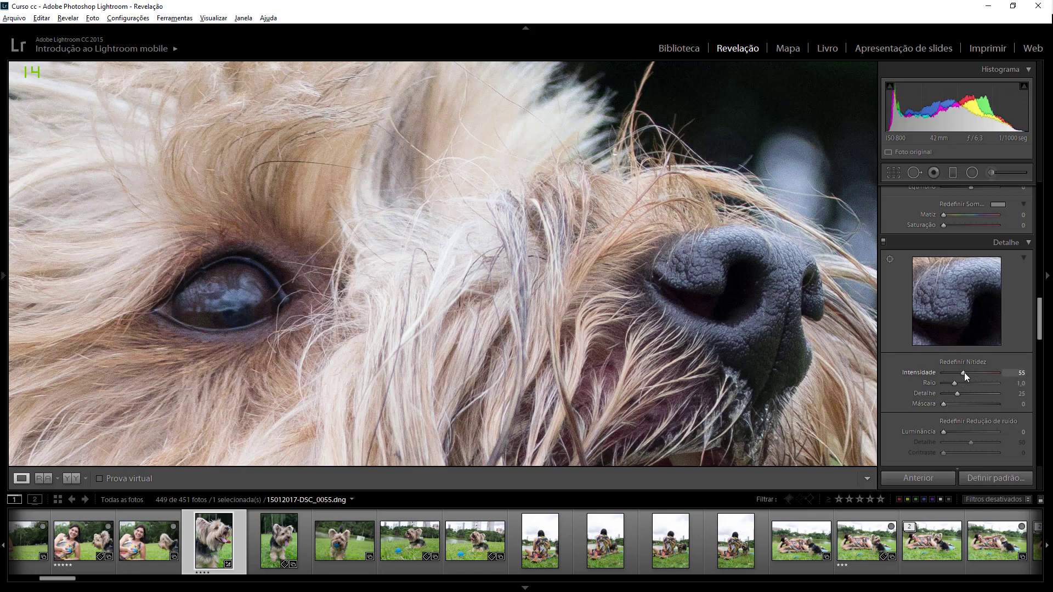
drag(964, 373, 960, 374)
drag(971, 373, 939, 374)
mouse_move(939, 374)
mouse_down()
mouse_move(977, 376)
mouse_move(955, 372)
mouse_up()
drag(978, 373, 969, 374)
drag(976, 373, 952, 381)
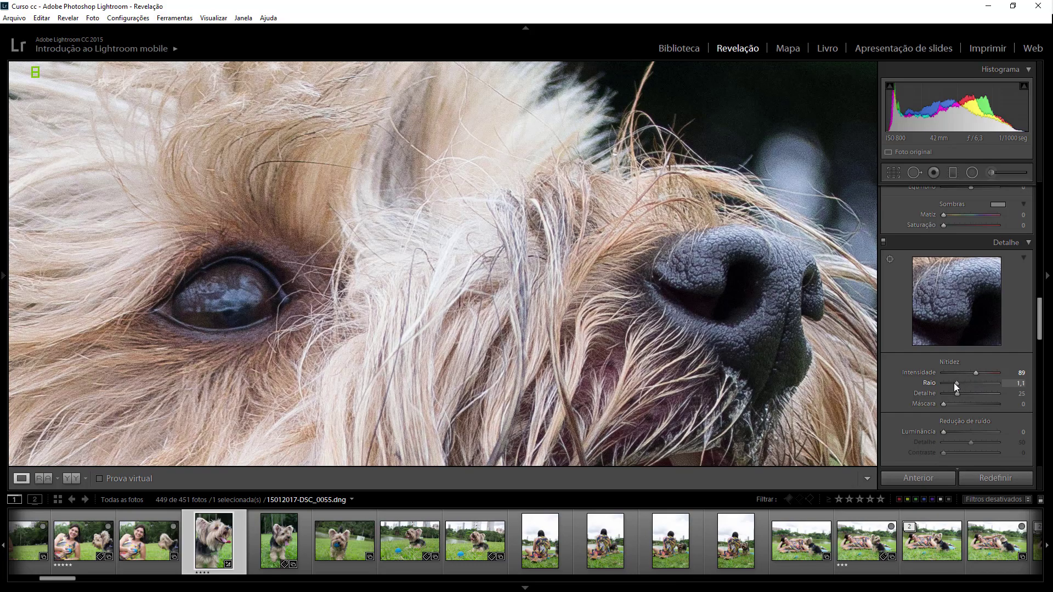
Alt-drag the Radius slider with the grey mask preview, from 0.5 up to 2.4
alt+click(952, 383)
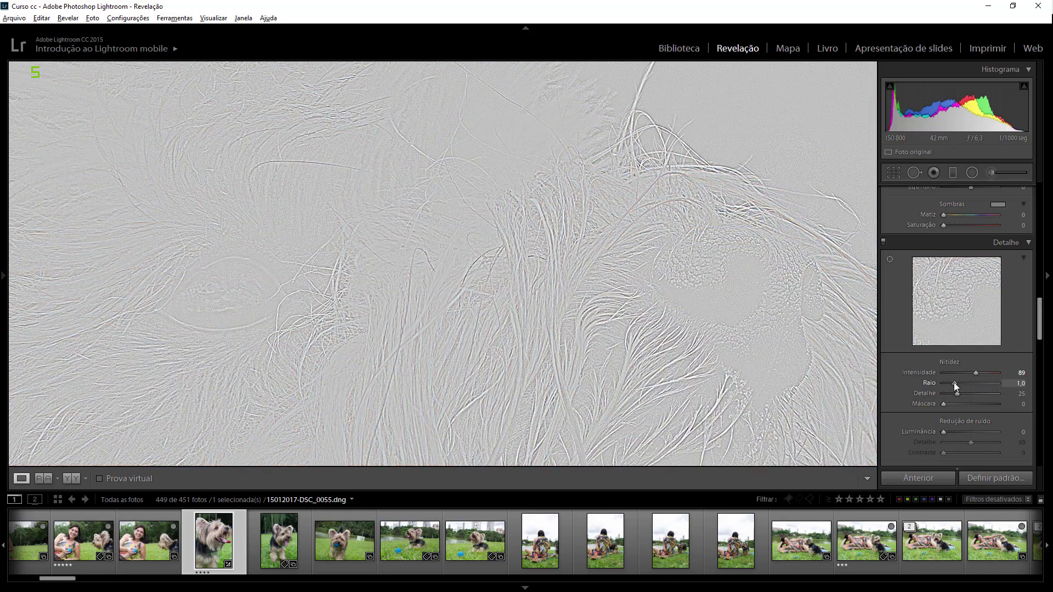
drag(954, 384, 938, 384)
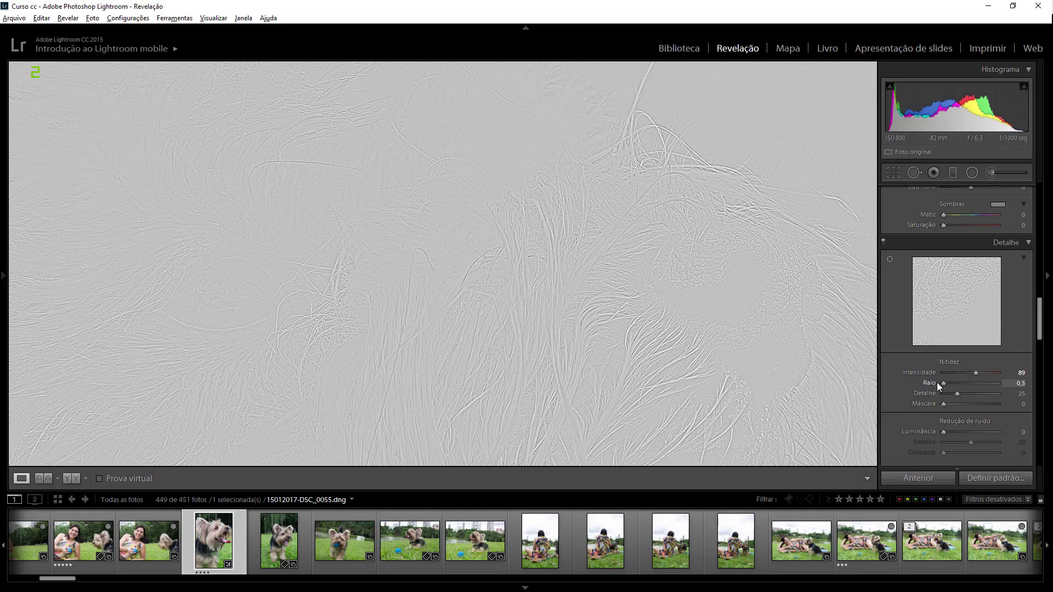
drag(929, 381, 946, 383)
mouse_move(955, 383)
mouse_down()
mouse_move(922, 385)
mouse_move(963, 388)
mouse_up()
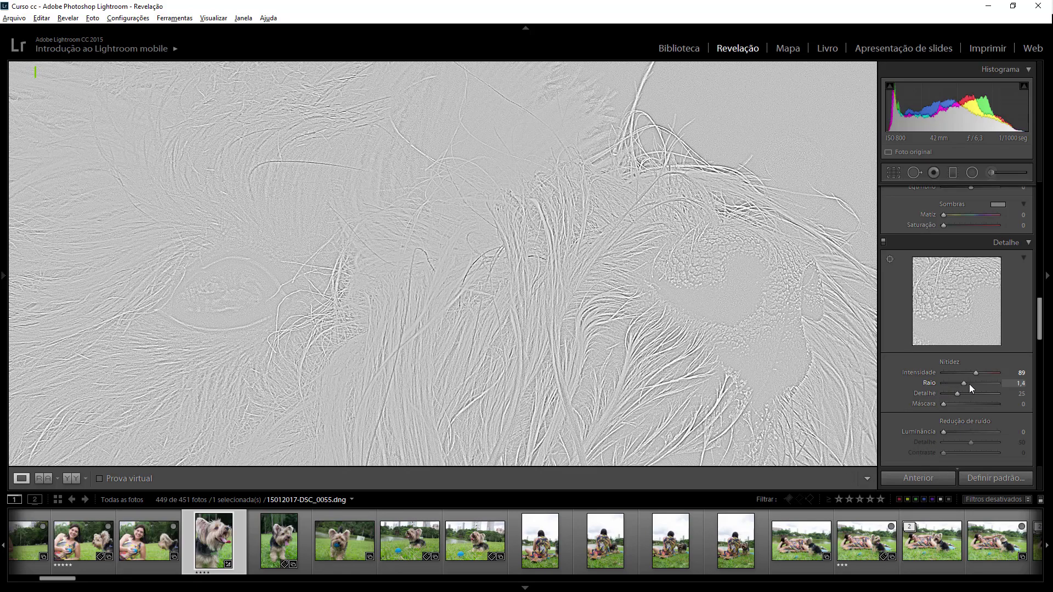
drag(969, 386, 987, 384)
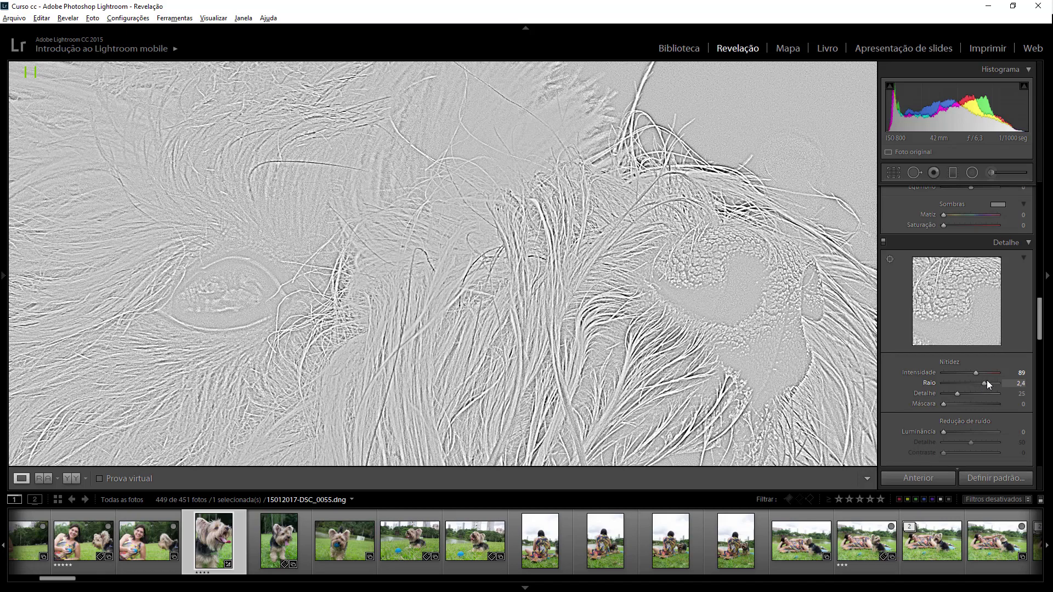
drag(986, 380, 986, 380)
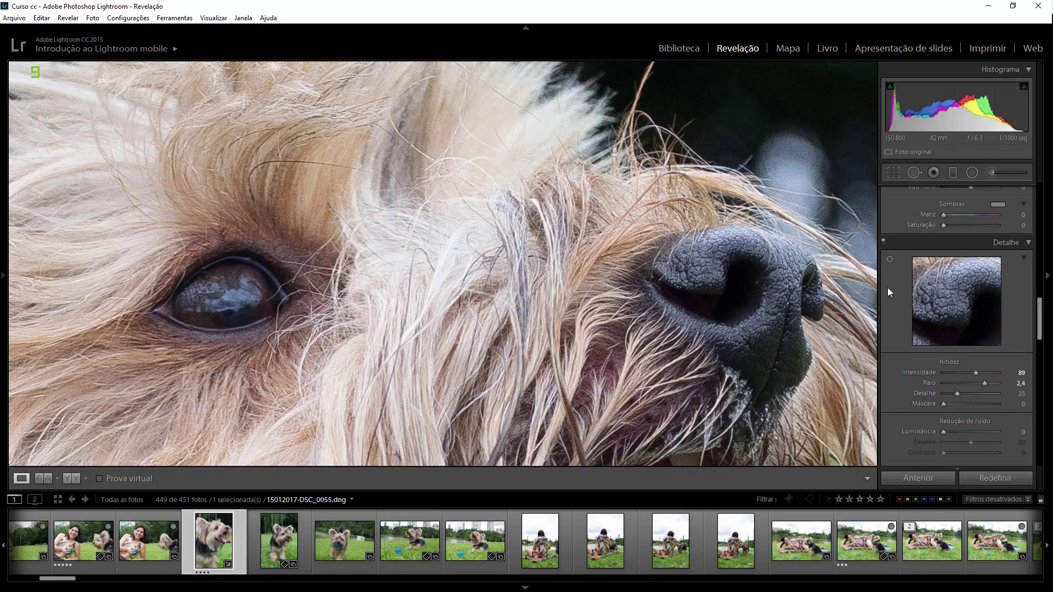
Toggle Detail sharpening off and on twice, then Alt-drag the Radius down toward 1.5
click(884, 242)
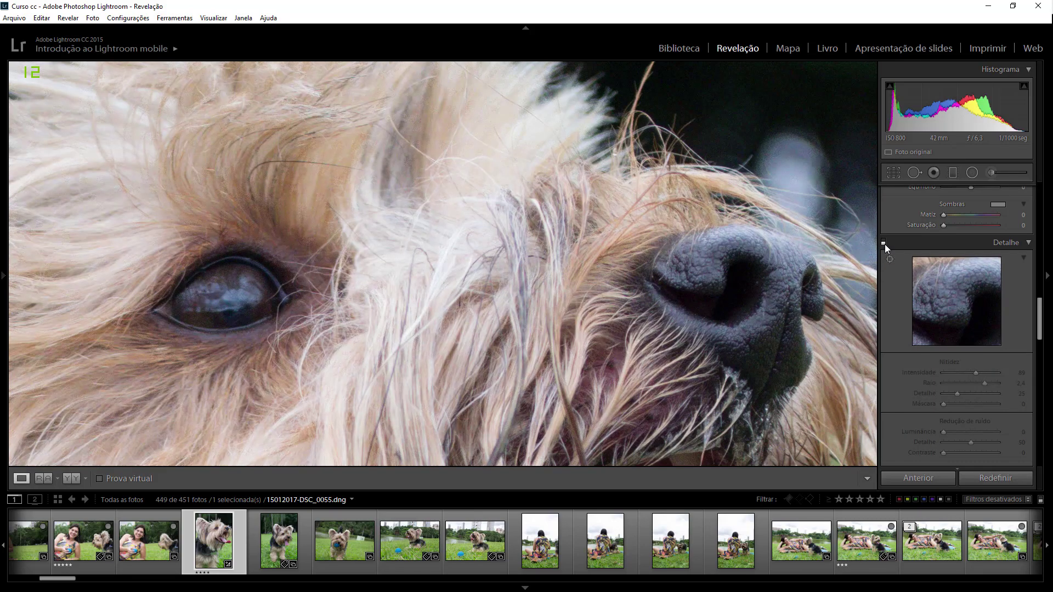
click(883, 243)
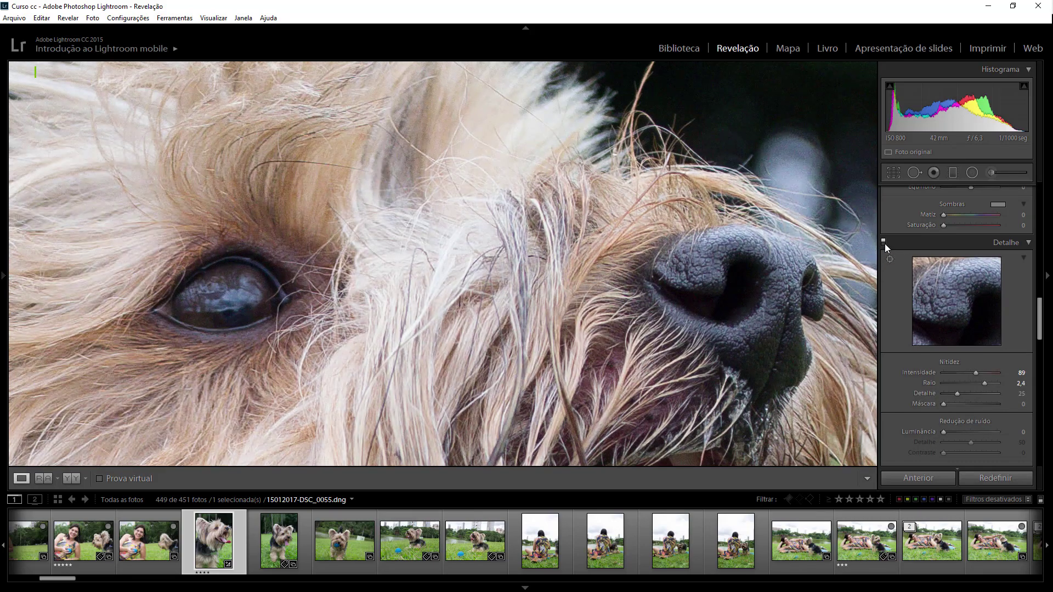
click(883, 243)
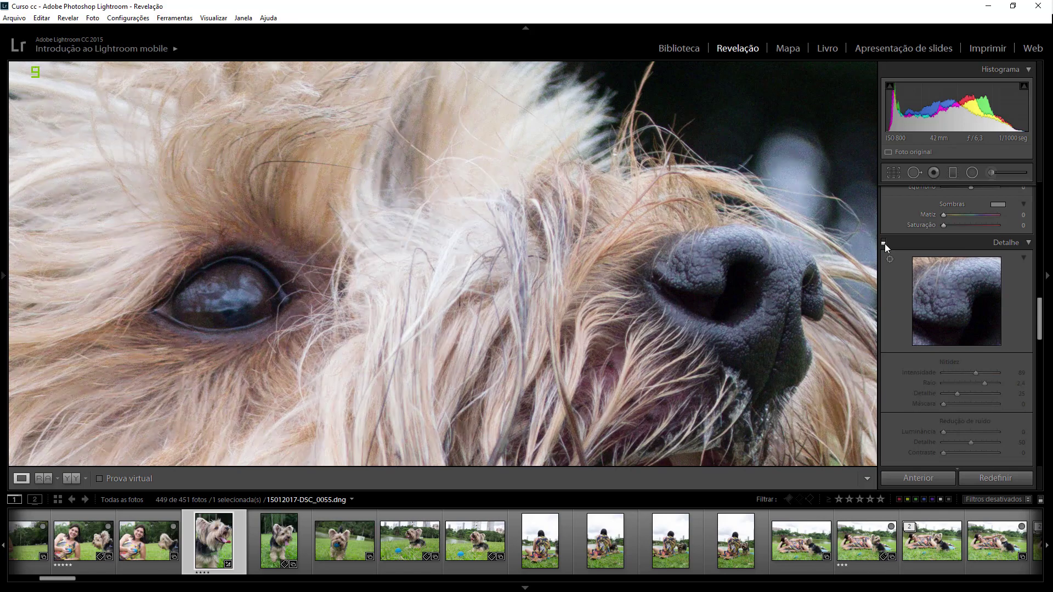
click(884, 243)
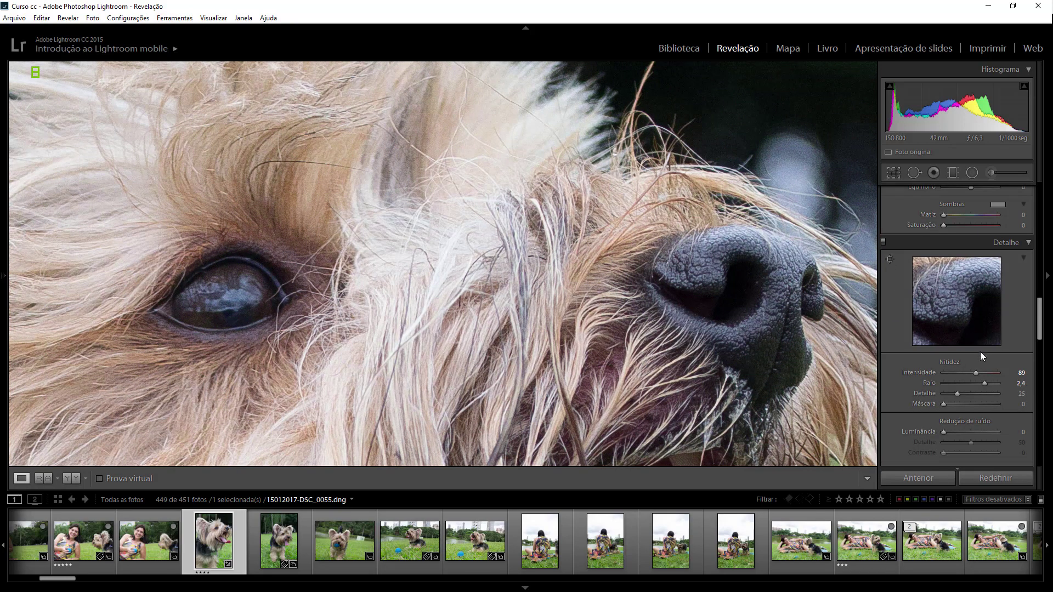
key(alt)
drag(982, 383, 963, 382)
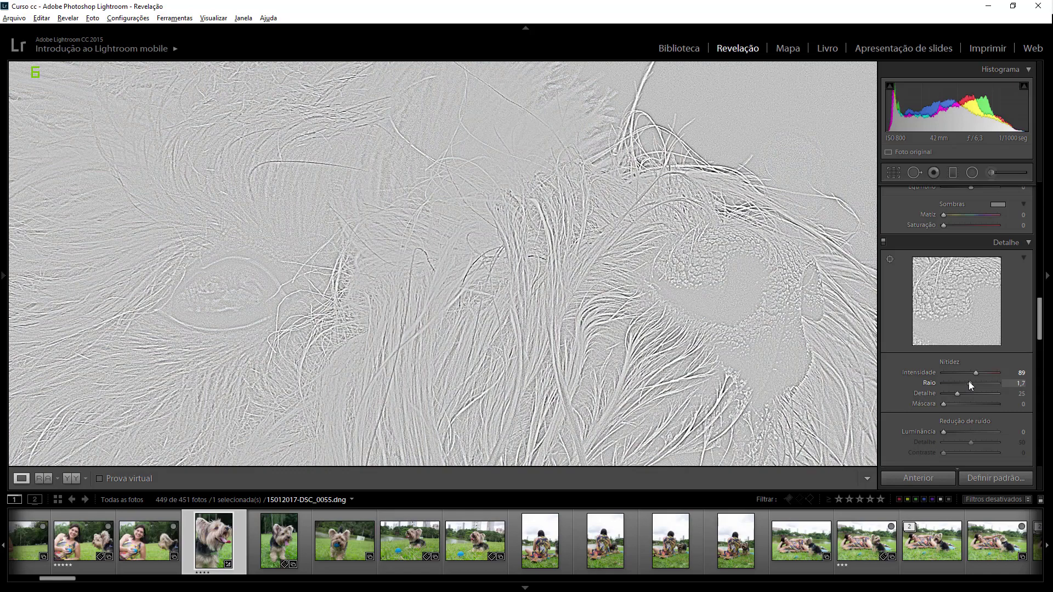
Set sharpening Radius to 2.2, Detail to 69 with Alt preview, and Masking to 43
drag(976, 385, 979, 385)
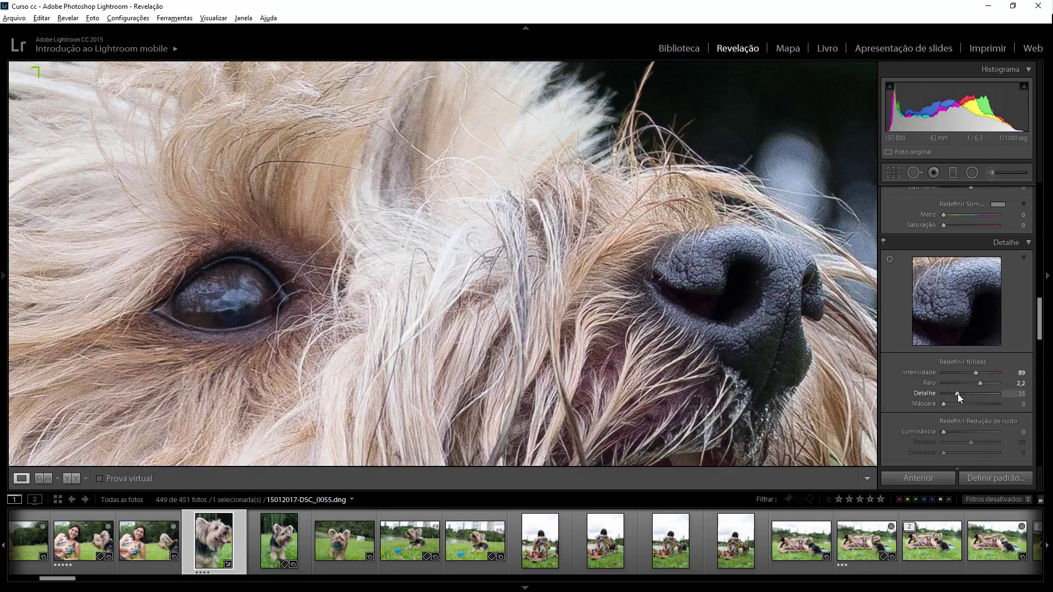
mouse_move(958, 394)
mouse_down()
mouse_move(967, 393)
mouse_move(954, 393)
mouse_up()
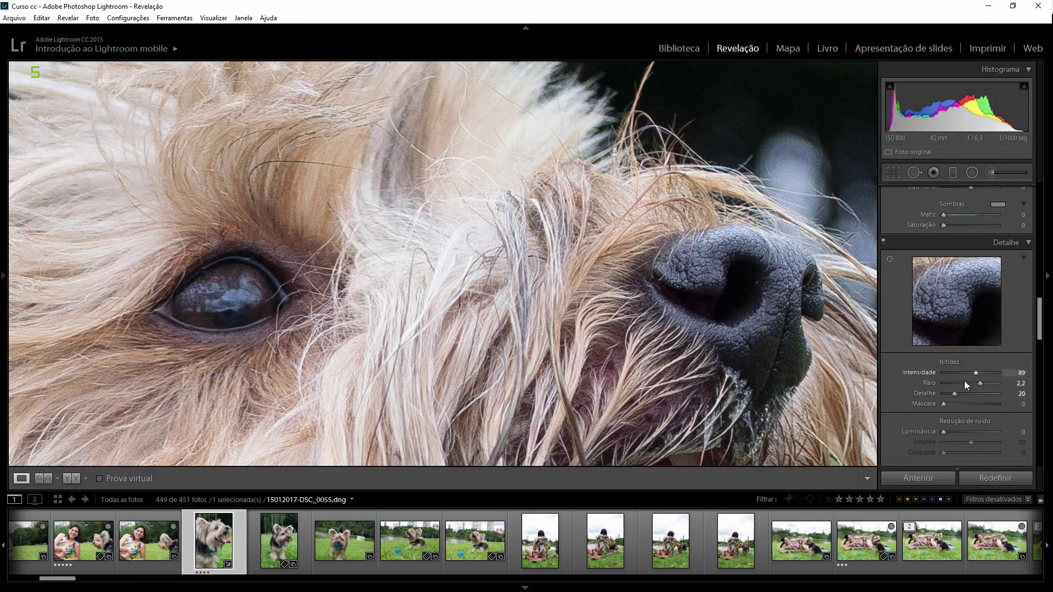
alt+click(955, 395)
mouse_move(955, 395)
mouse_down()
mouse_move(980, 394)
mouse_move(965, 404)
mouse_up()
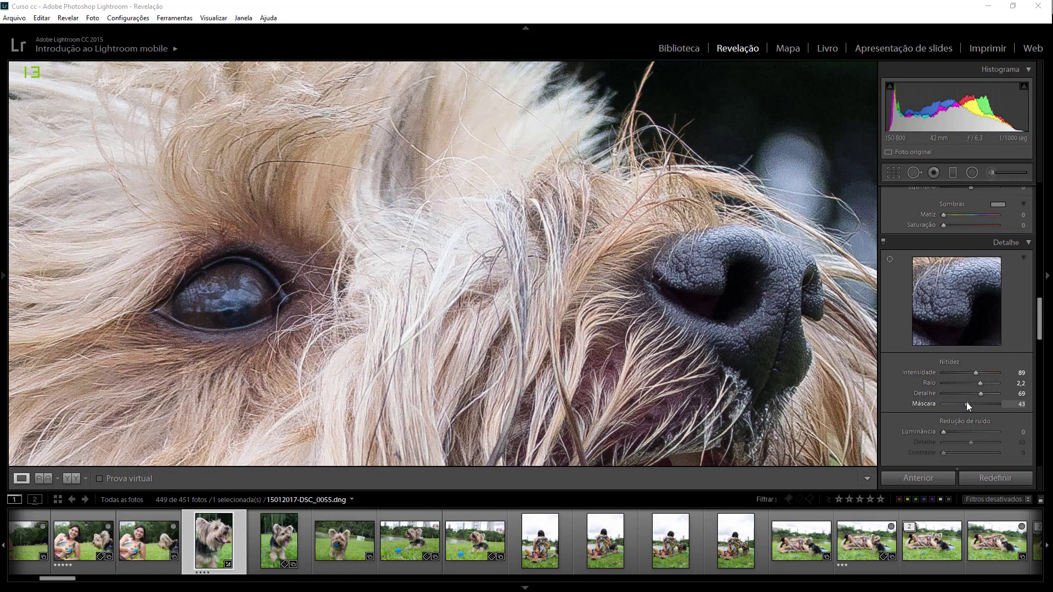
Alt-drag Masking through 48, 12 and 82 while watching the edge mask, ending at 92
mouse_move(966, 404)
mouse_down()
mouse_move(948, 404)
mouse_move(997, 402)
mouse_move(968, 406)
mouse_move(986, 402)
mouse_up()
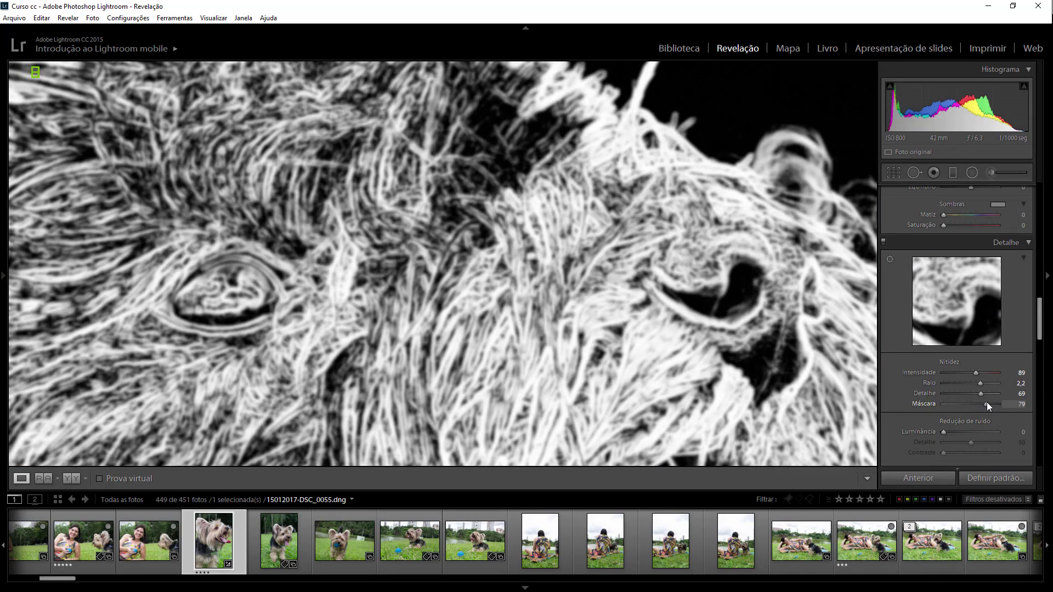
drag(986, 402, 953, 405)
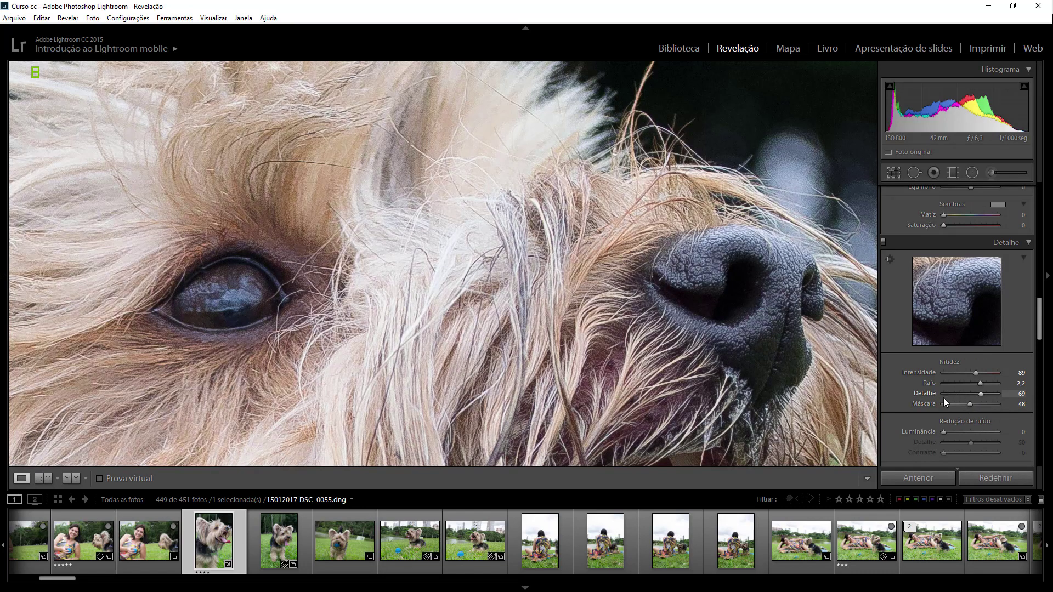
key(alt)
drag(970, 406, 951, 406)
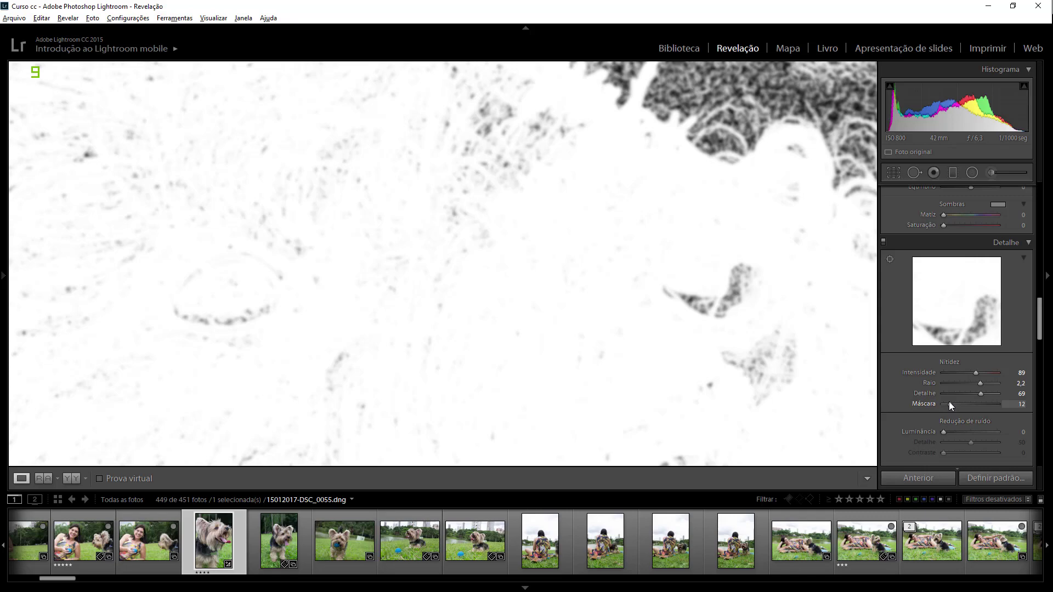
drag(951, 405, 986, 405)
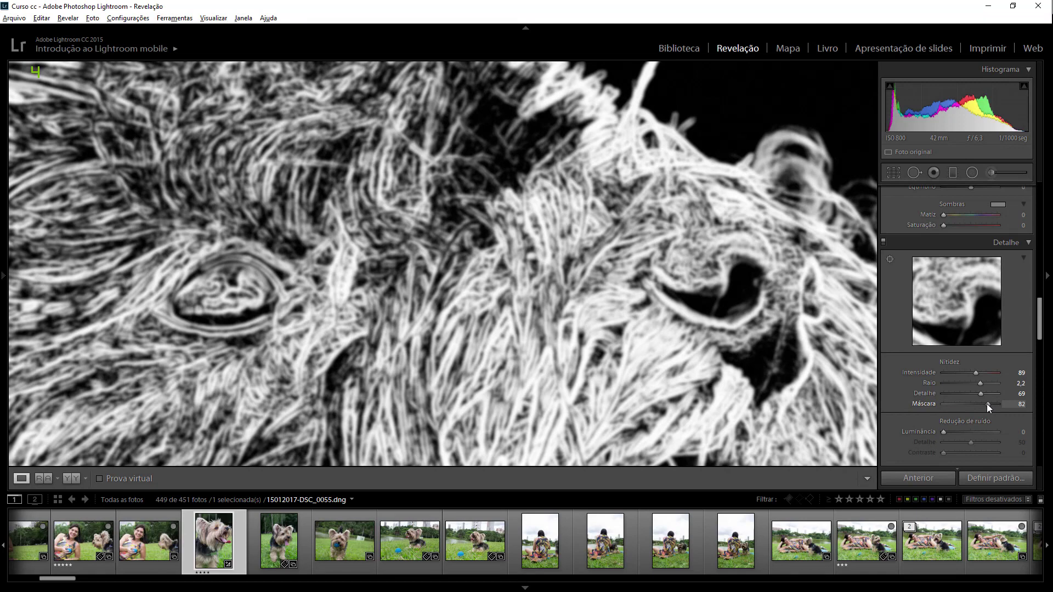
drag(986, 403, 987, 404)
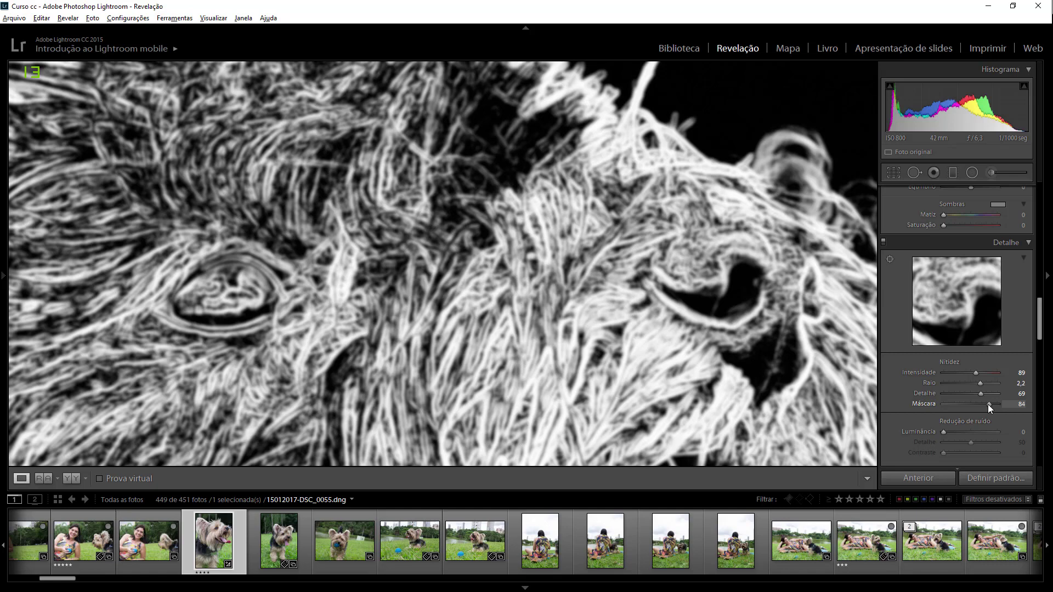
drag(988, 403, 991, 403)
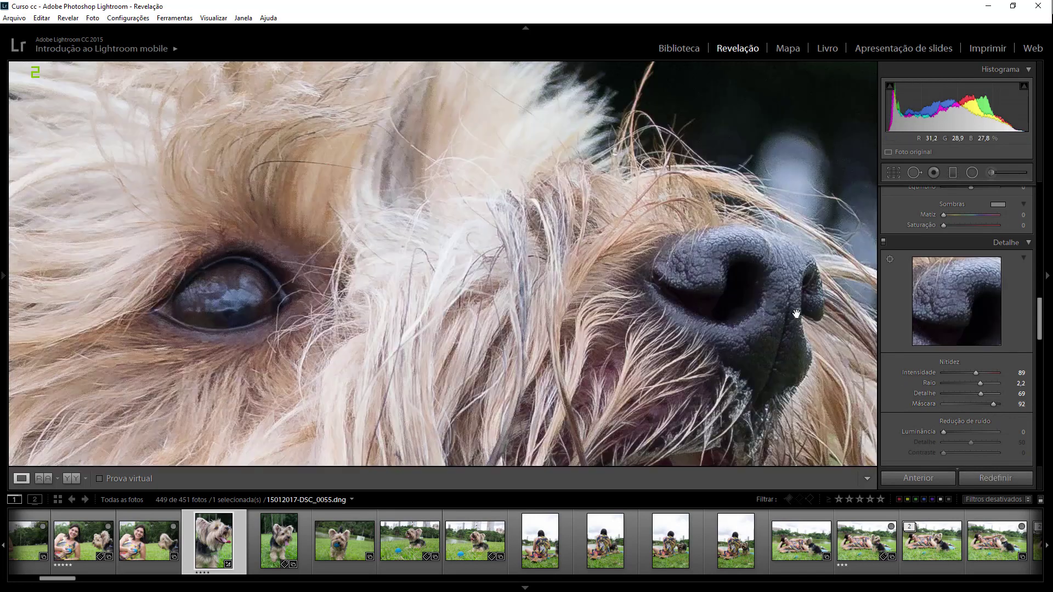
With the mask preview, sweep Masking from 0 up to 96, then bring it down to 39
alt+click(993, 404)
drag(994, 403, 929, 403)
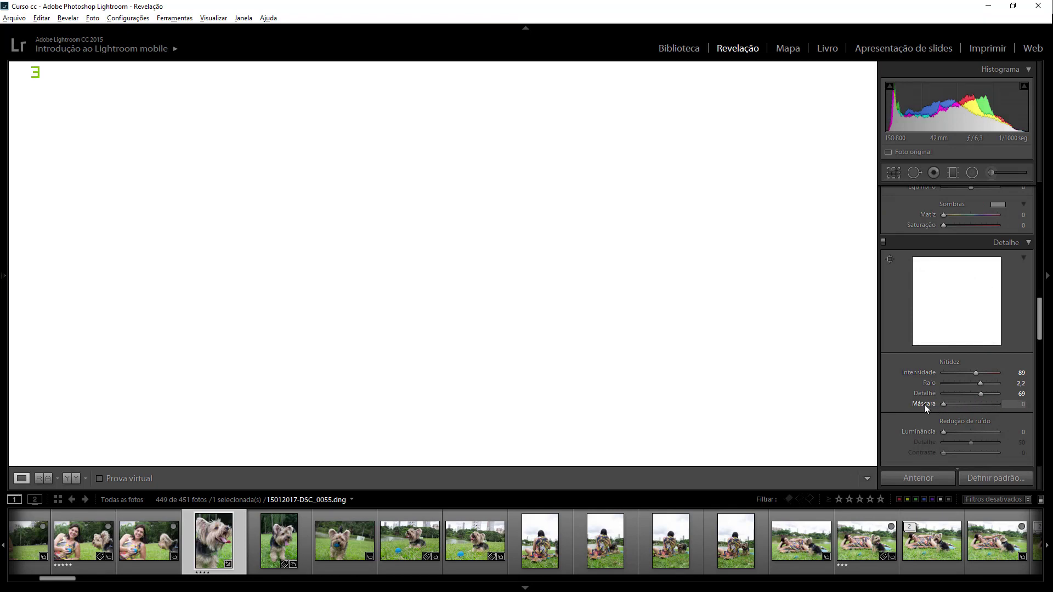
drag(924, 403, 985, 403)
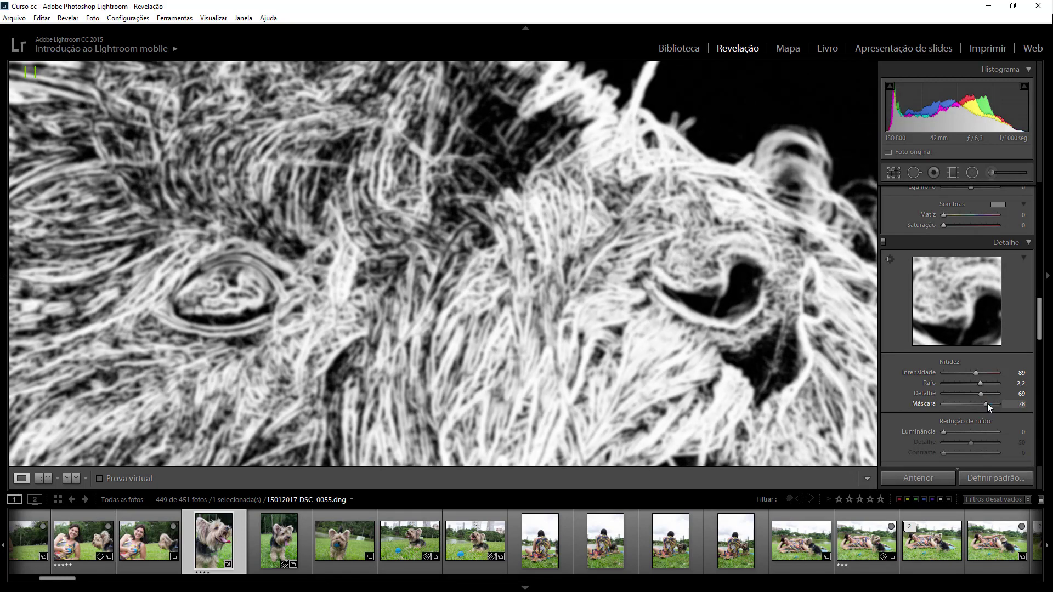
drag(986, 403, 990, 403)
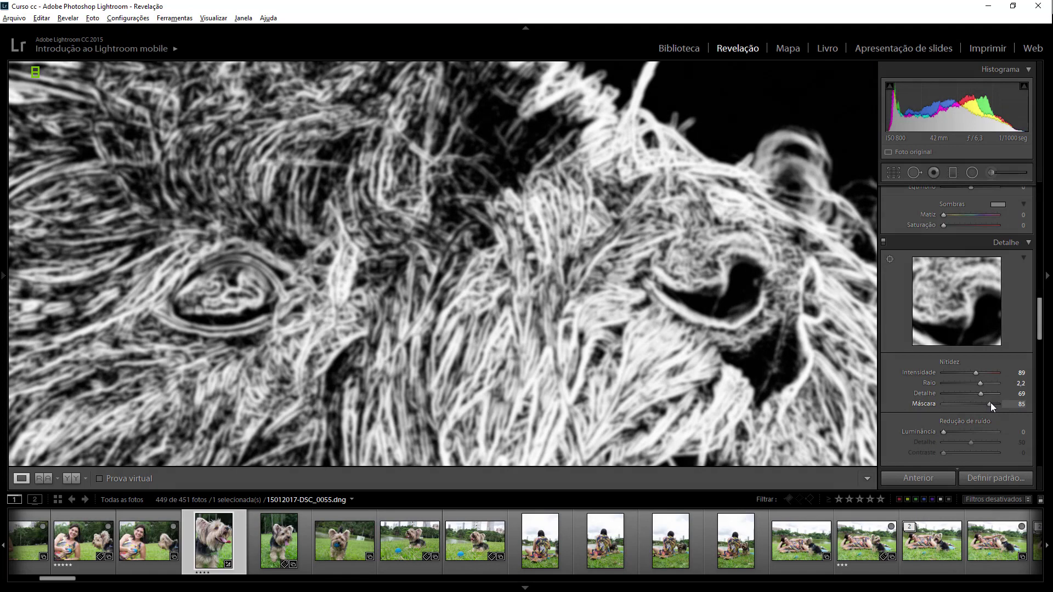
drag(991, 402, 998, 400)
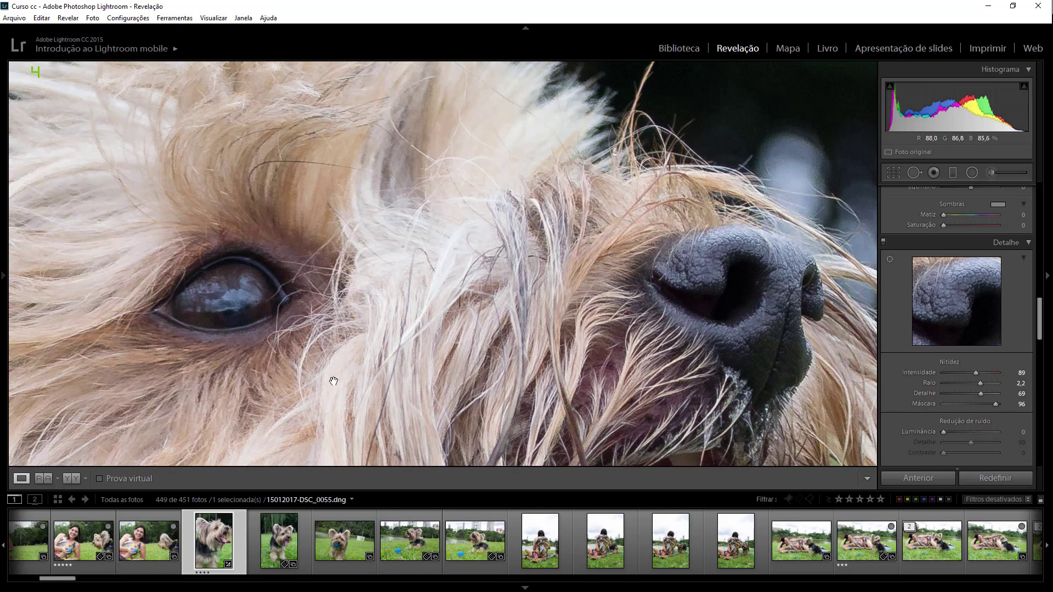
drag(995, 404, 964, 404)
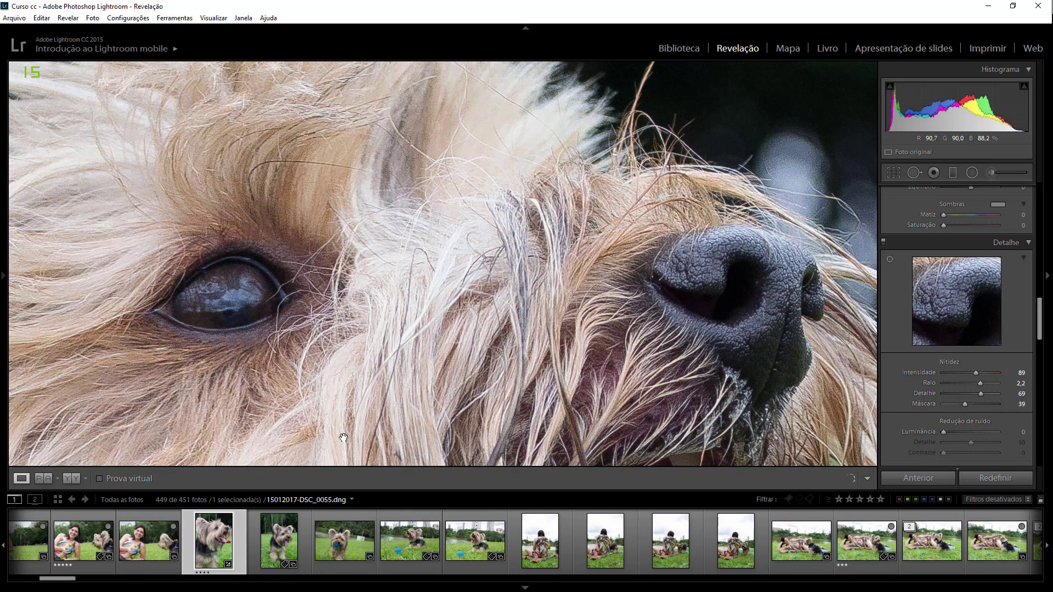
Zoom to 1:1 on the dog's eye and pan around it
key(alt)
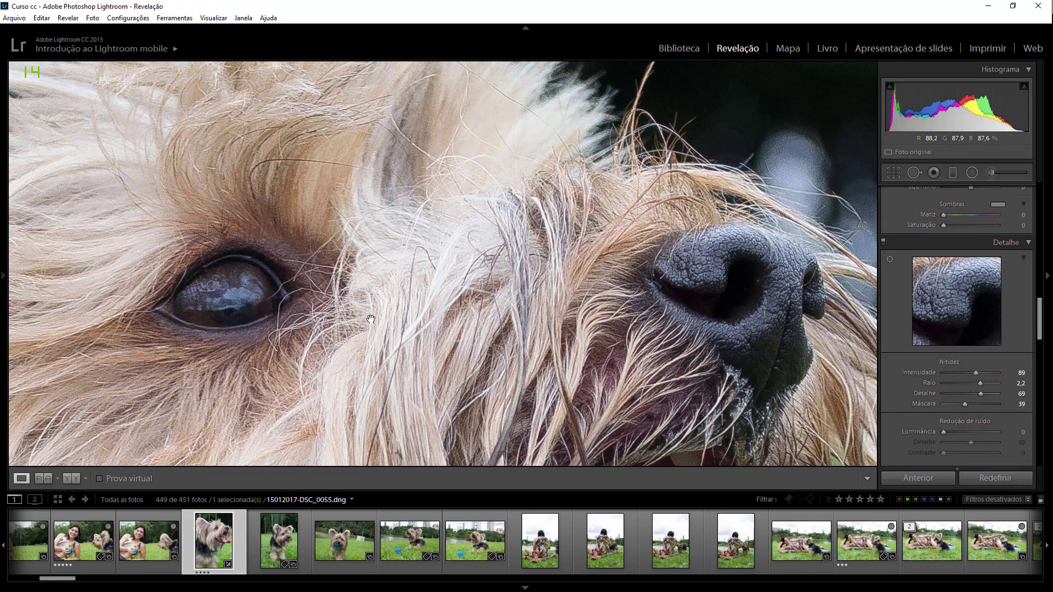
click(370, 318)
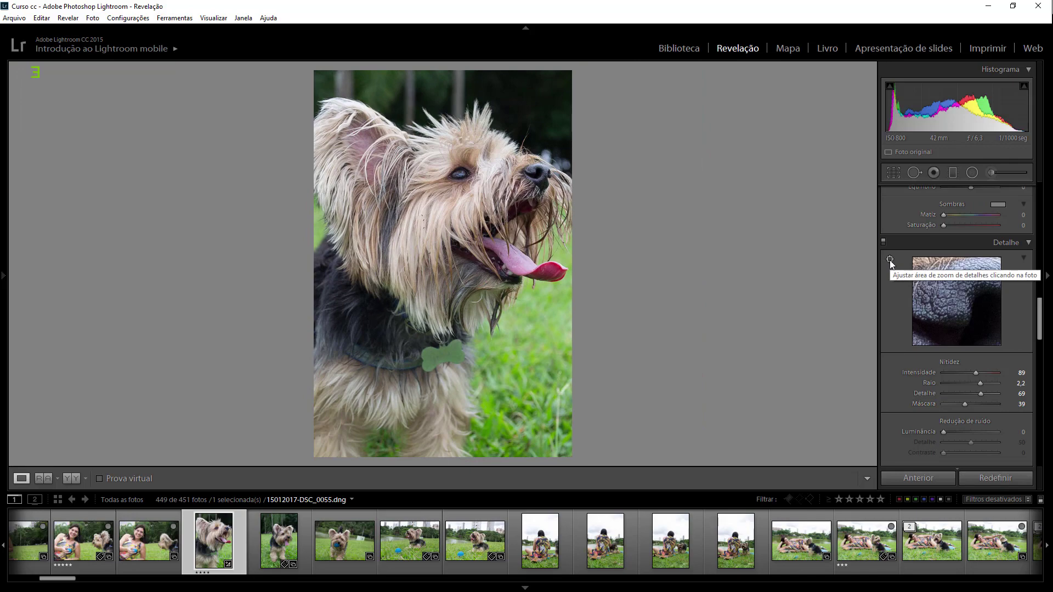
click(455, 175)
mouse_move(446, 176)
mouse_down()
mouse_move(442, 389)
mouse_move(313, 308)
mouse_move(242, 312)
mouse_up()
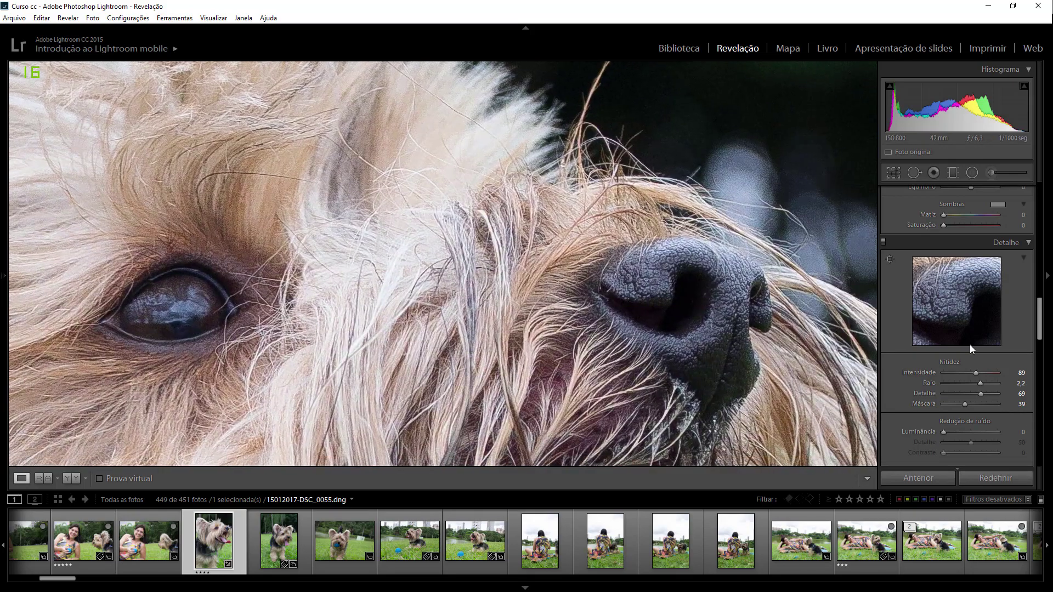
Turn Detail sharpening off, compare the whole photo and eye close-up, then turn it on
click(882, 241)
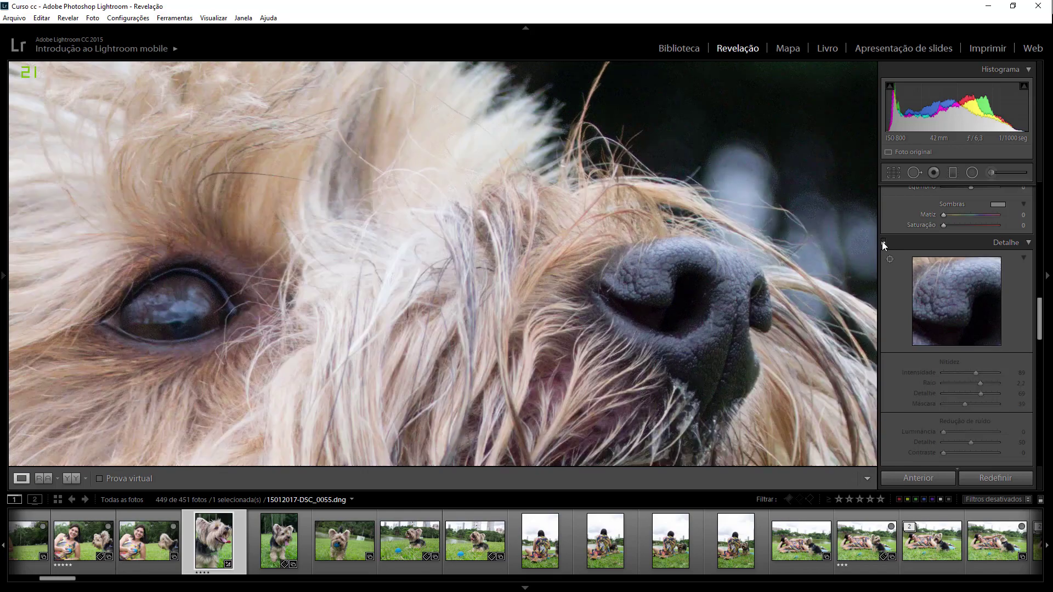
click(658, 282)
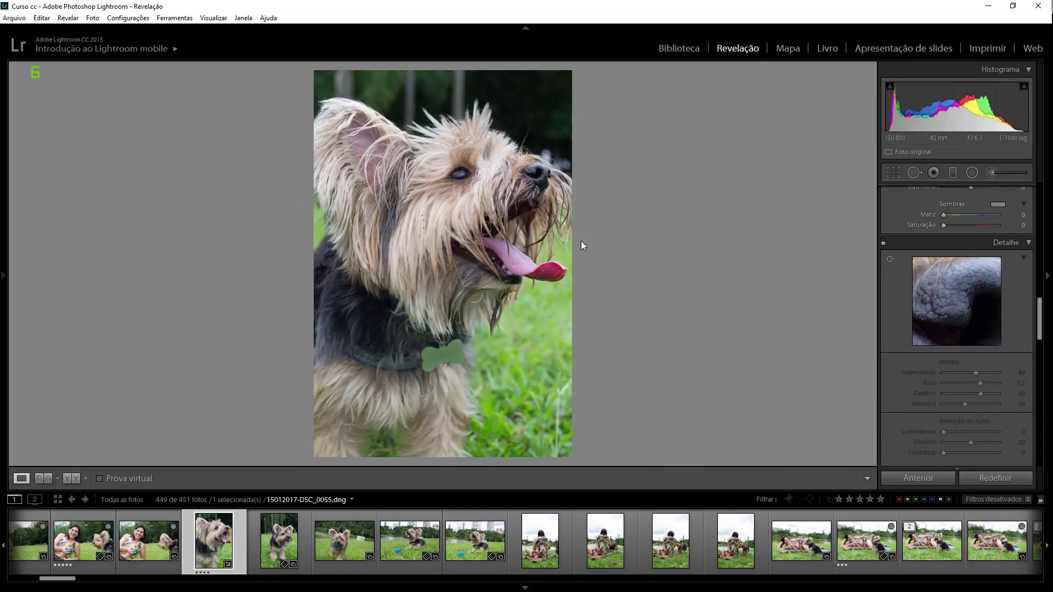
click(499, 164)
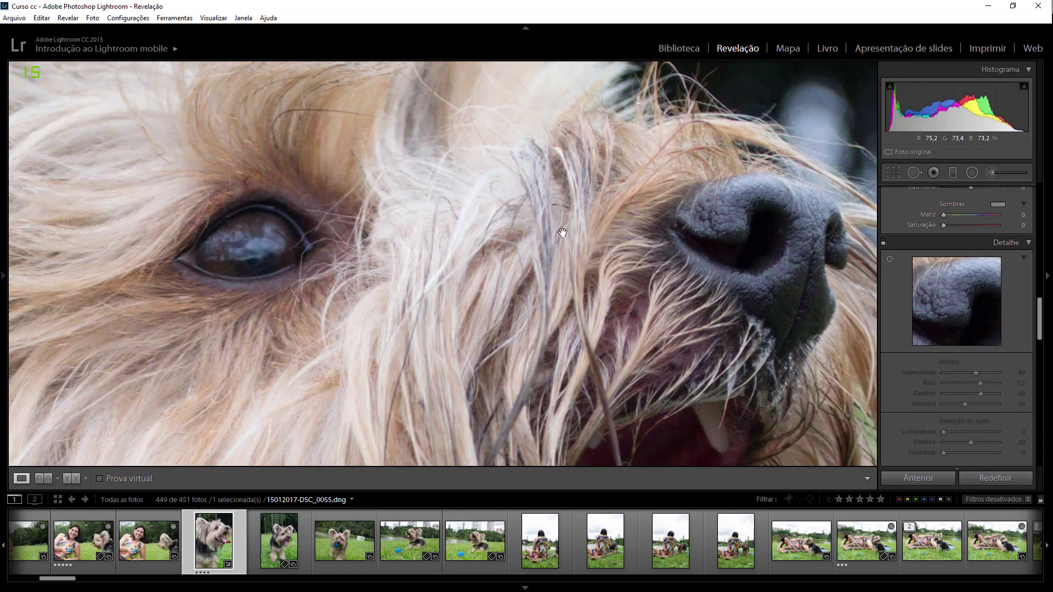
click(882, 243)
Inspect a close-up of the tongue and give the photo a four-star rating
alt+click(623, 239)
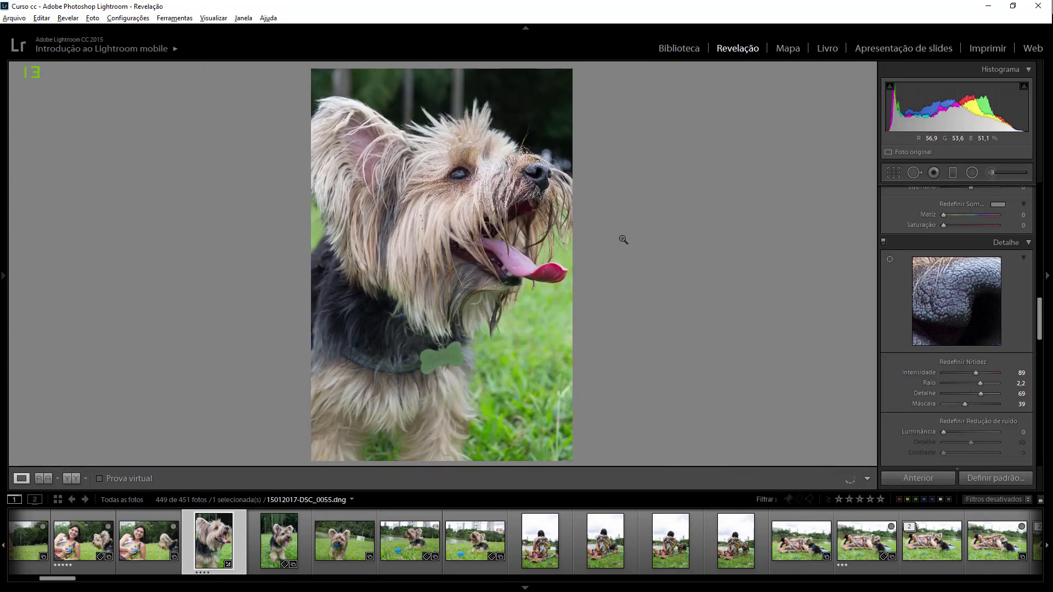
click(519, 291)
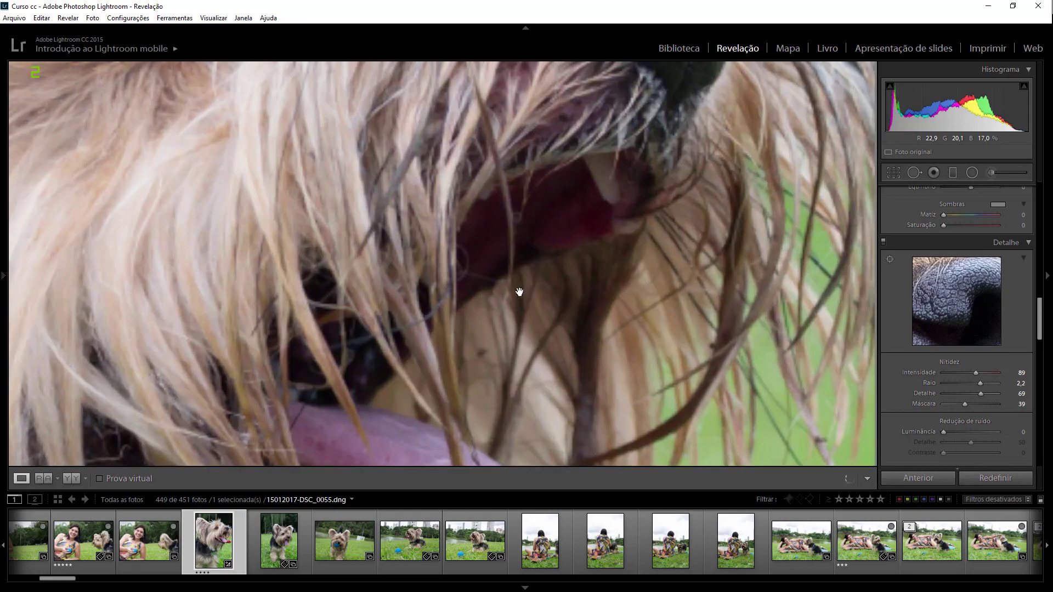
drag(519, 292, 524, 121)
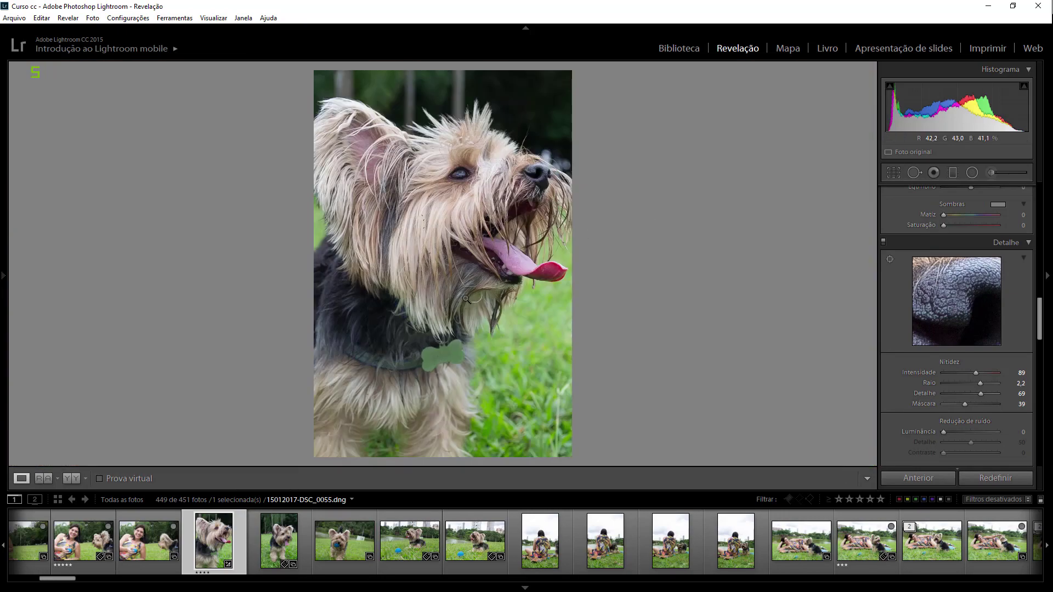
key(4)
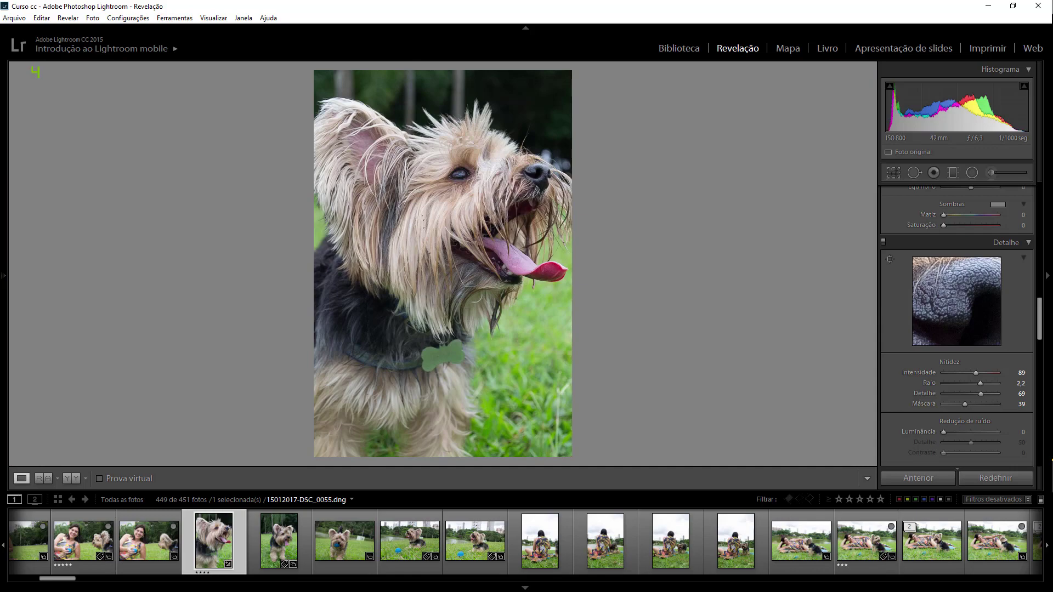